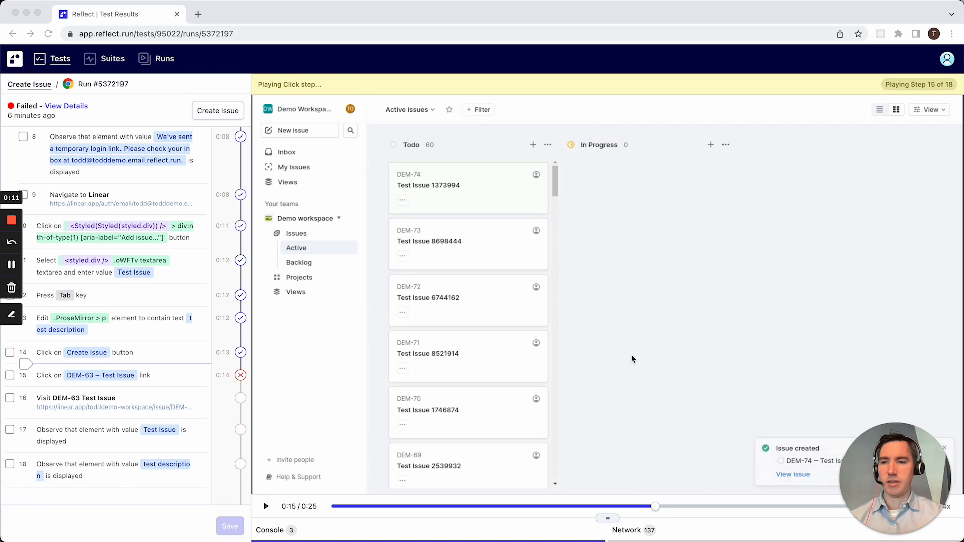
Step: Examine the failure details of step 15, the DEM-63 link click, and the run's console log
{"action": "left_click", "coordinate": [141, 378]}
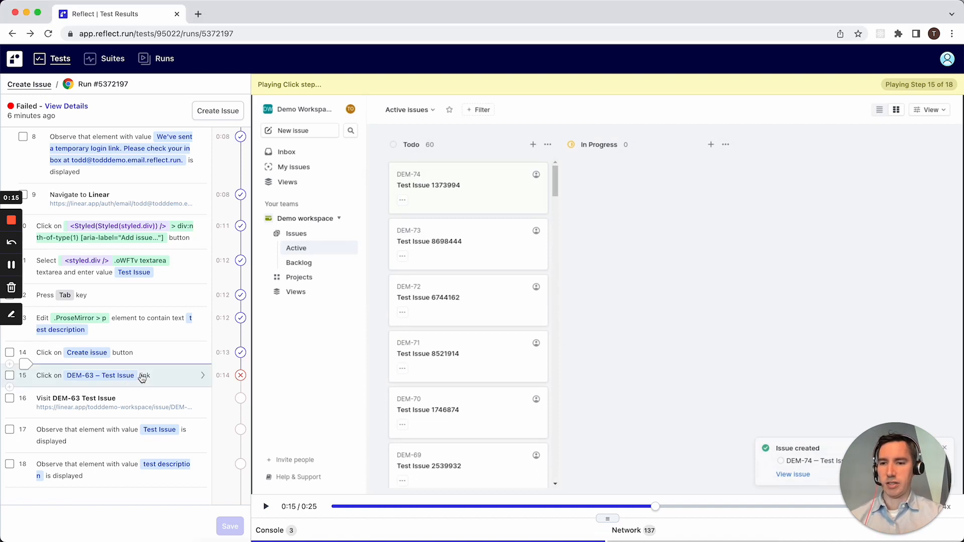
{"action": "left_click", "coordinate": [141, 378]}
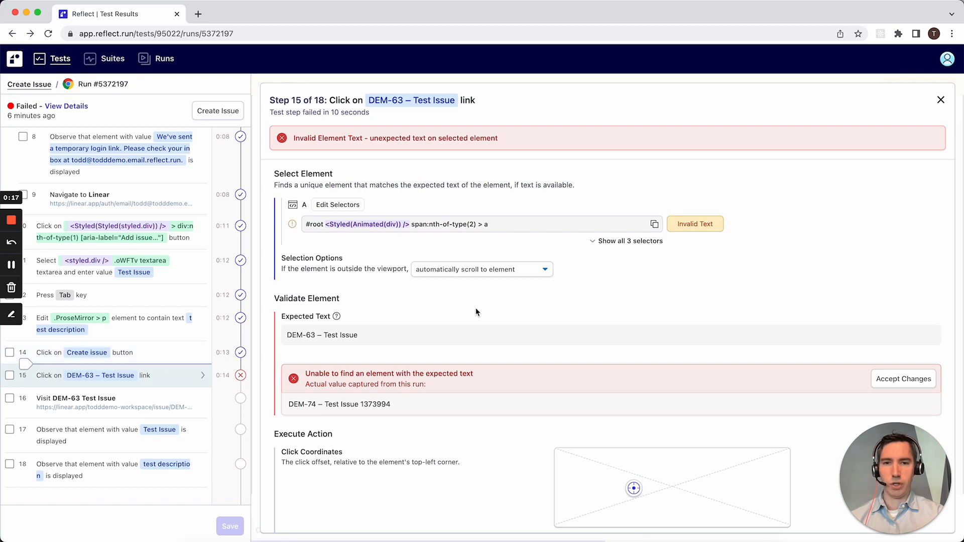
{"action": "scroll", "coordinate": [515, 327], "scroll_direction": "down", "scroll_amount": 2}
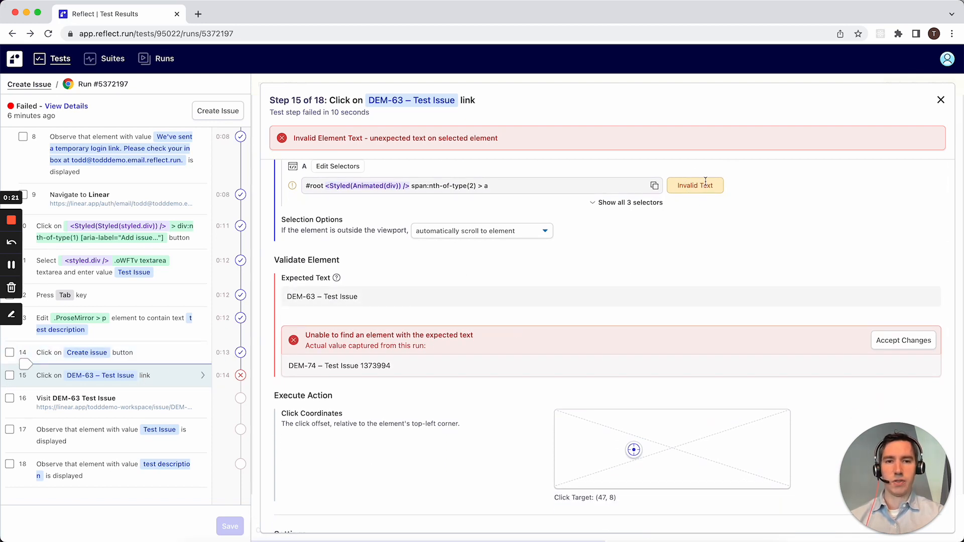
{"action": "scroll", "coordinate": [519, 308], "scroll_direction": "down", "scroll_amount": 3}
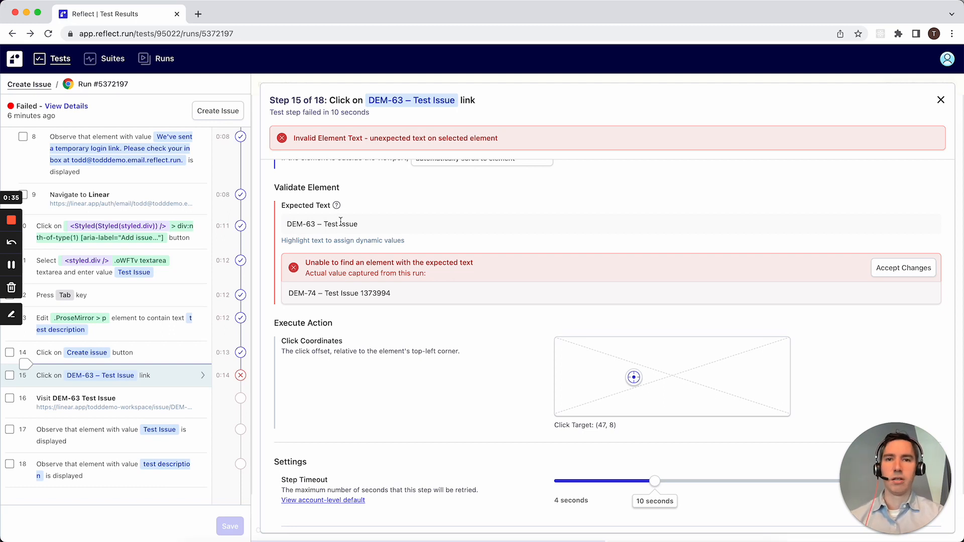
{"action": "left_click", "coordinate": [941, 100]}
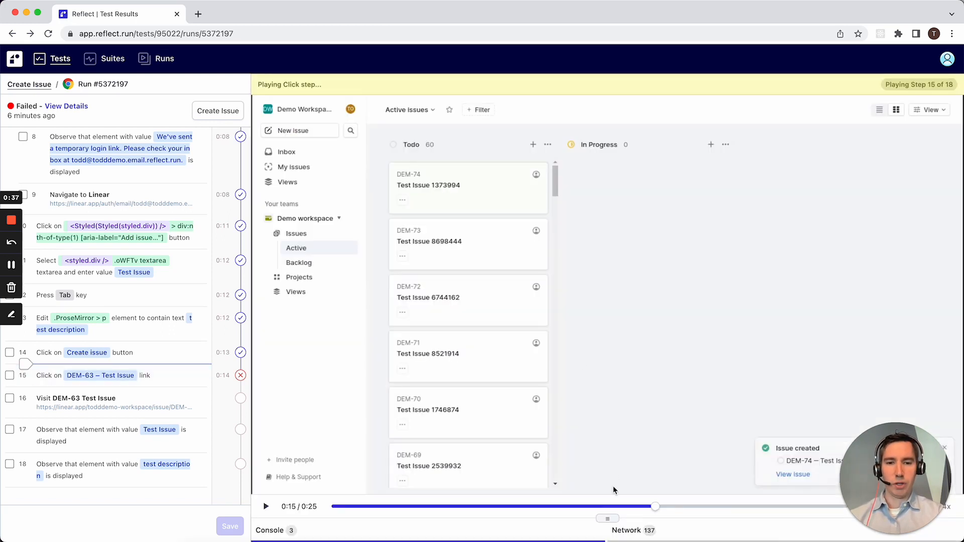
{"action": "left_click_drag", "start_coordinate": [607, 518], "coordinate": [608, 422]}
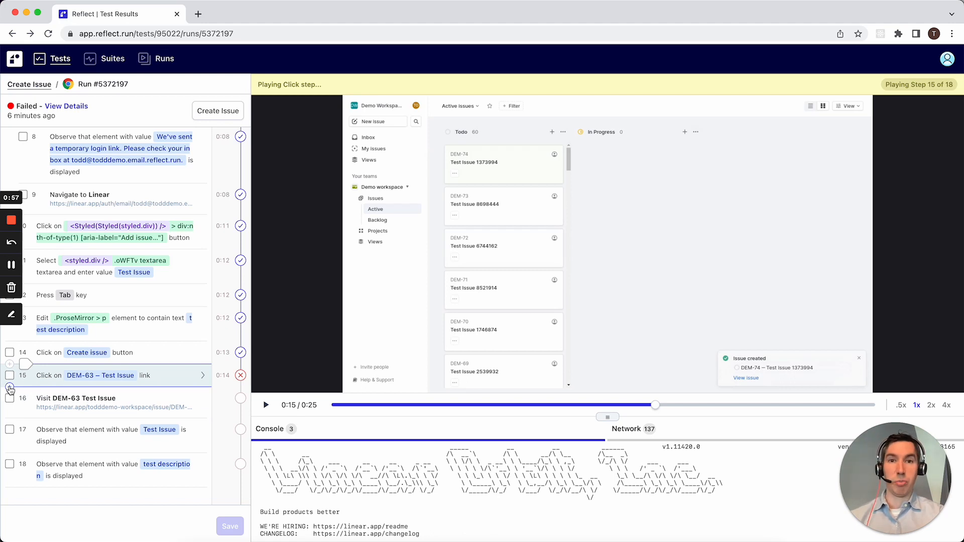
Step: Re-record the test from the point after step 15 and enable recording before the failing link click
{"action": "left_click", "coordinate": [10, 387]}
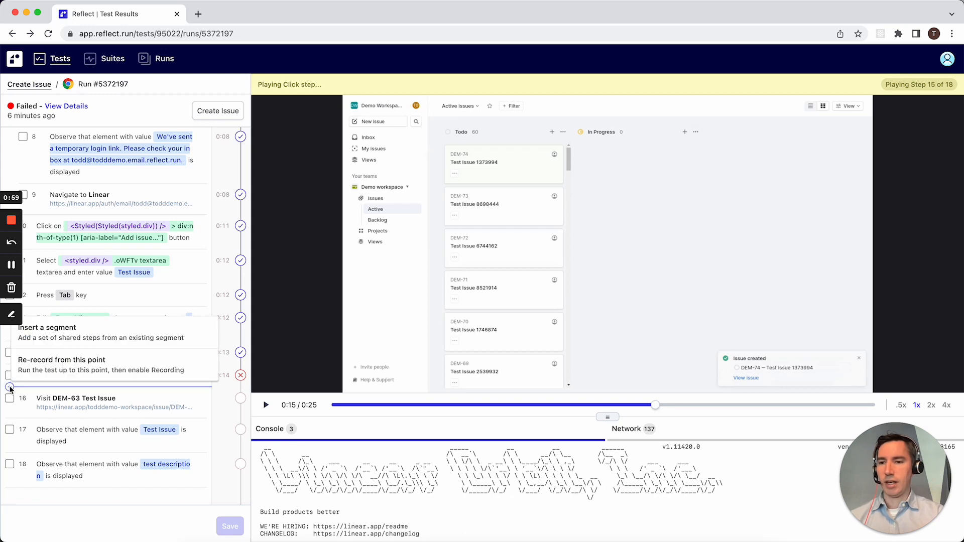
{"action": "left_click", "coordinate": [59, 369]}
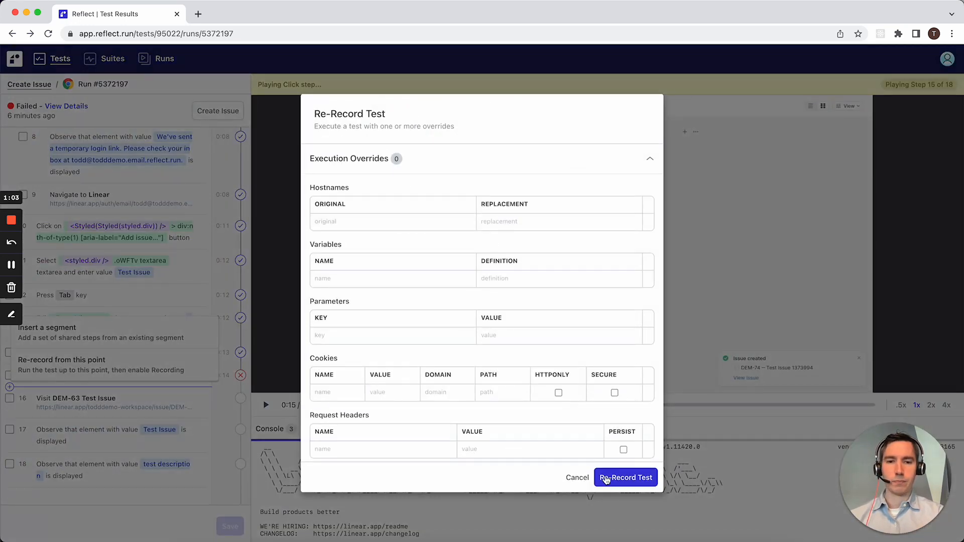
{"action": "left_click", "coordinate": [606, 476]}
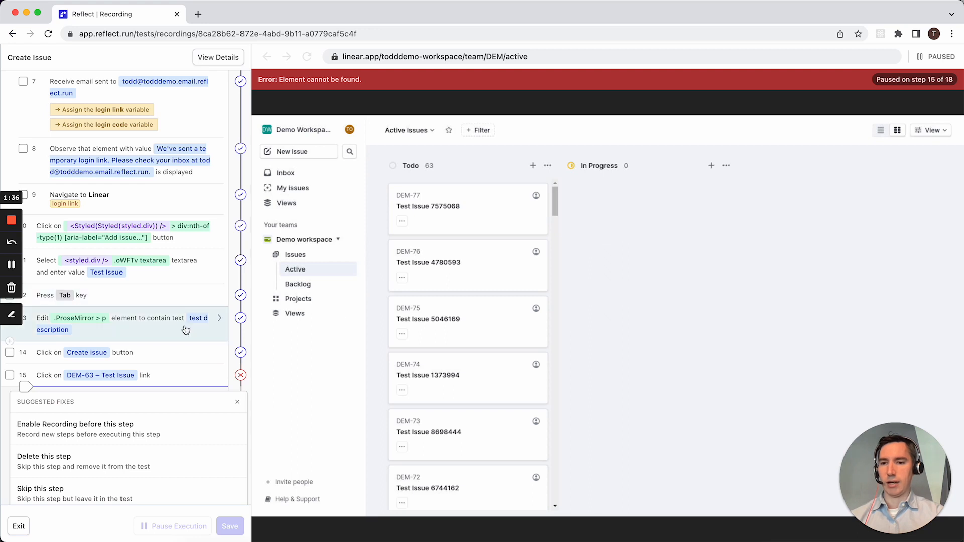
{"action": "scroll", "coordinate": [186, 330], "scroll_direction": "down", "scroll_amount": 4}
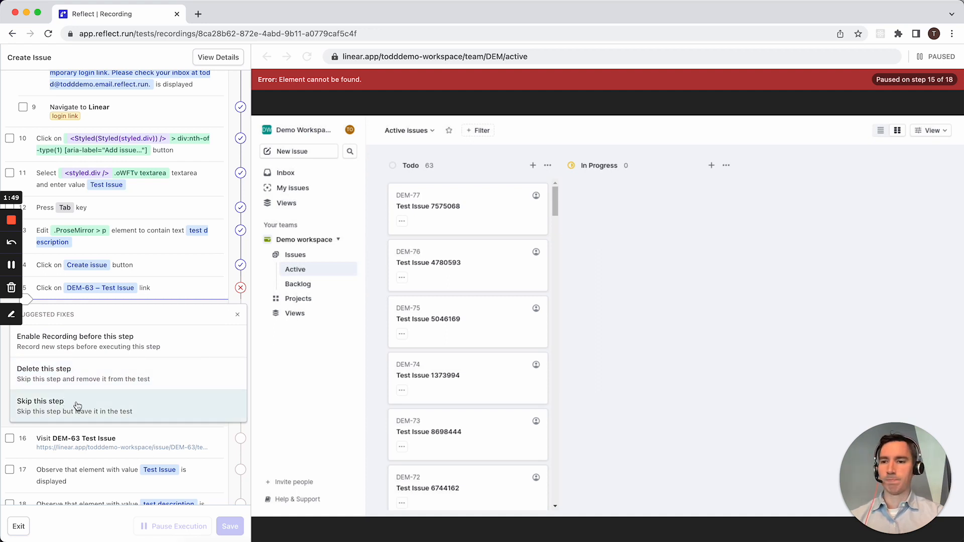
{"action": "left_click", "coordinate": [71, 345]}
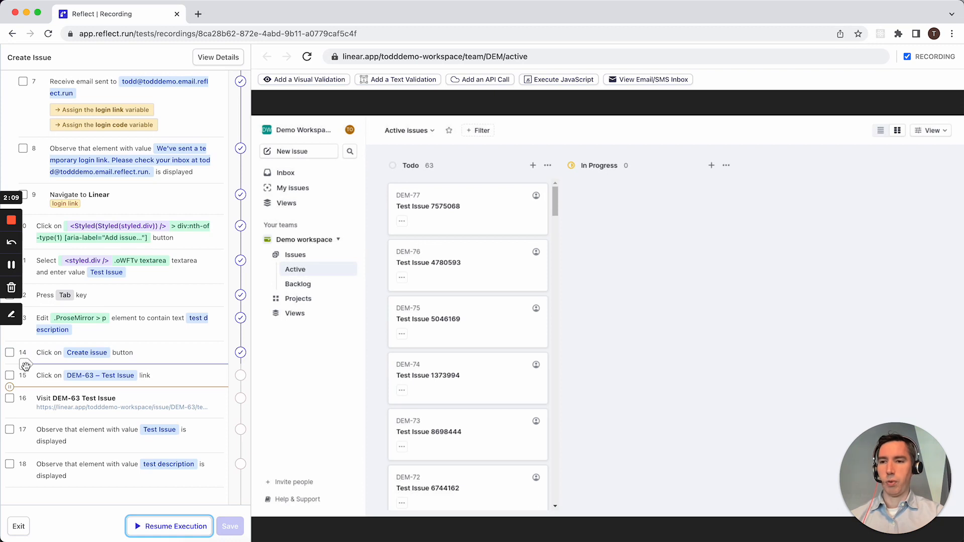
Step: Replay the test from step 10 to create a fresh issue, and record opening it through the View issue link
{"action": "left_click_drag", "start_coordinate": [25, 365], "coordinate": [27, 219]}
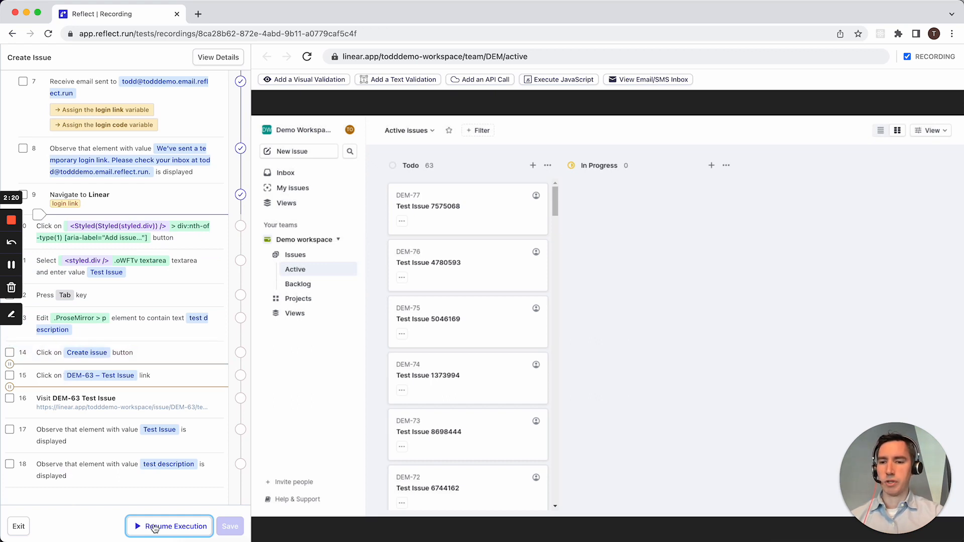
{"action": "left_click", "coordinate": [181, 529]}
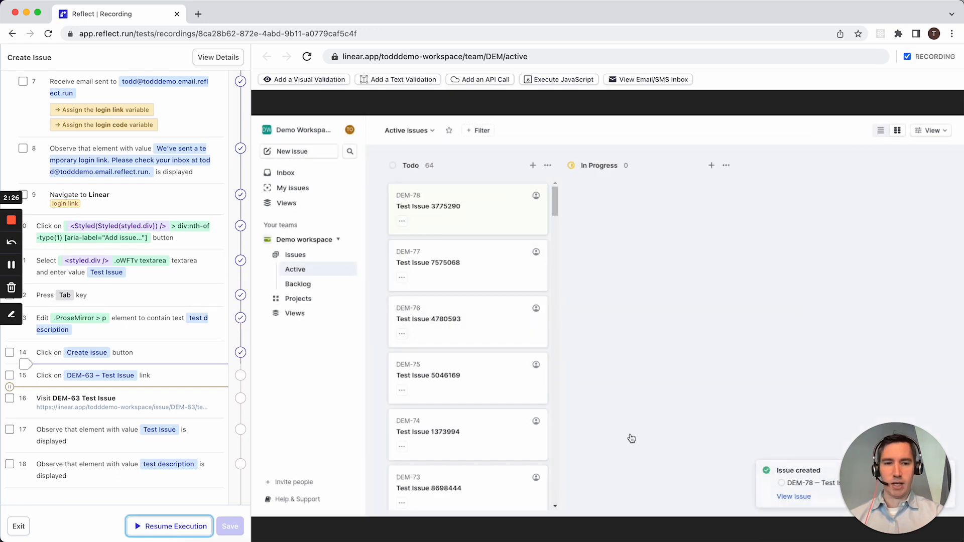
{"action": "left_click", "coordinate": [793, 497]}
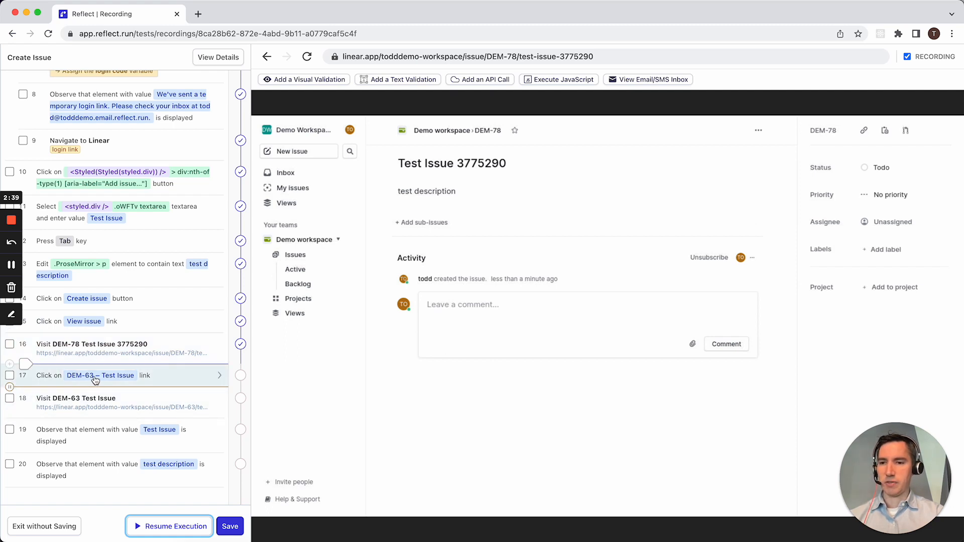
Step: Delete the obsolete DEM-63 link click and DEM-63 page visit, steps 17 and 18, from the test
{"action": "left_click", "coordinate": [9, 375]}
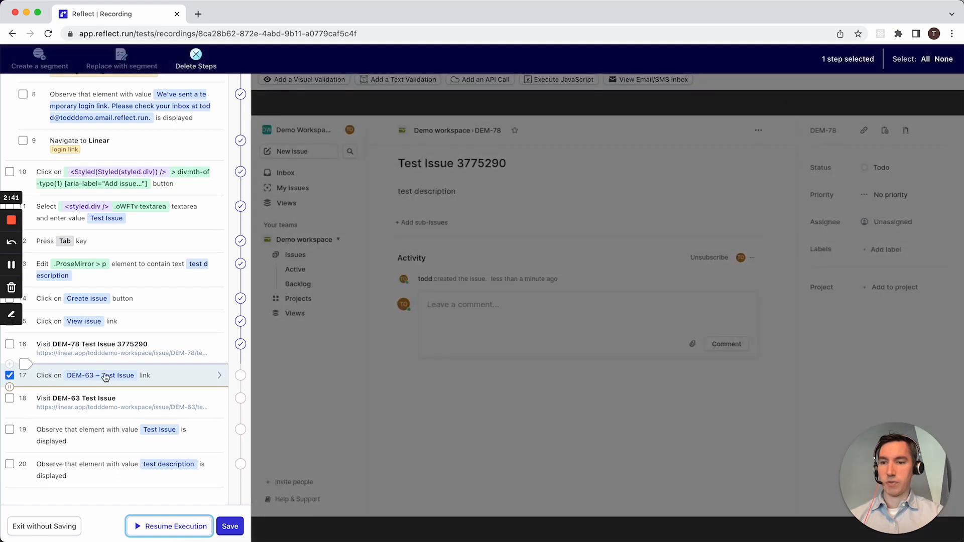
{"action": "left_click", "coordinate": [10, 400]}
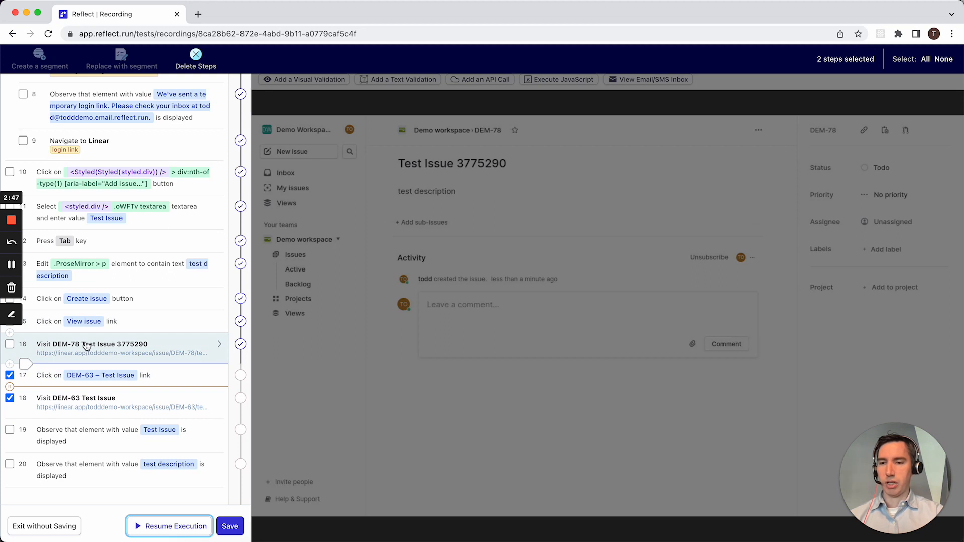
{"action": "left_click", "coordinate": [196, 65]}
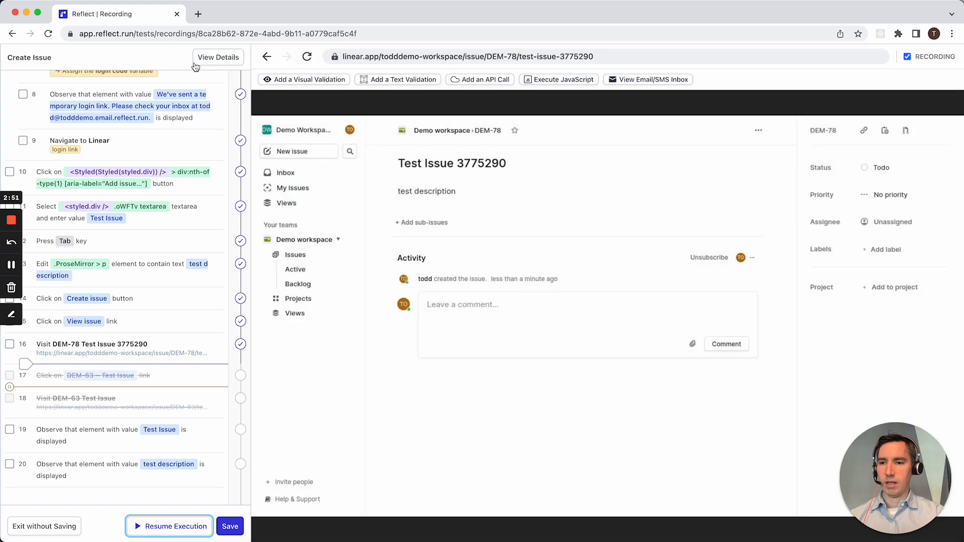
Step: Resume execution through the remaining steps and enable recording before the failing Test Issue validation in step 19
{"action": "left_click", "coordinate": [182, 528]}
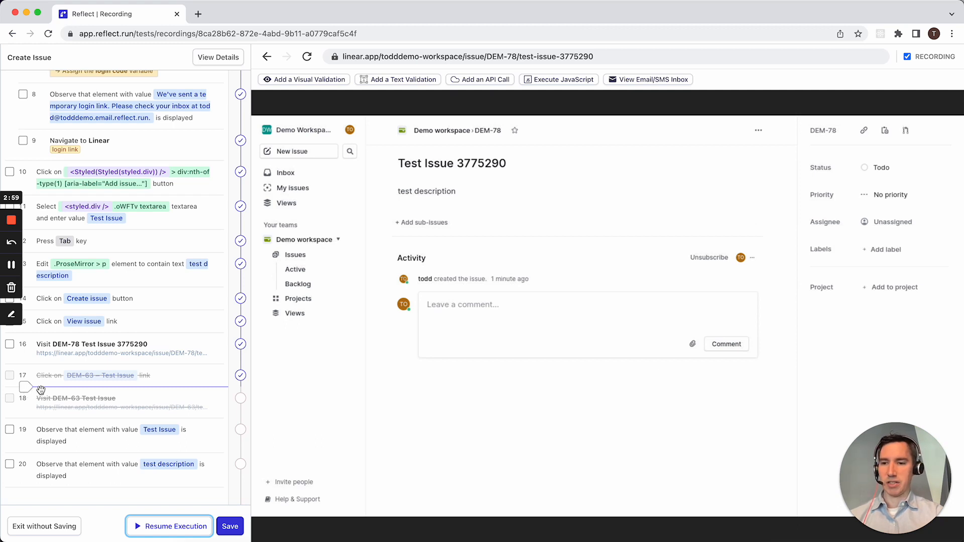
{"action": "left_click", "coordinate": [169, 527]}
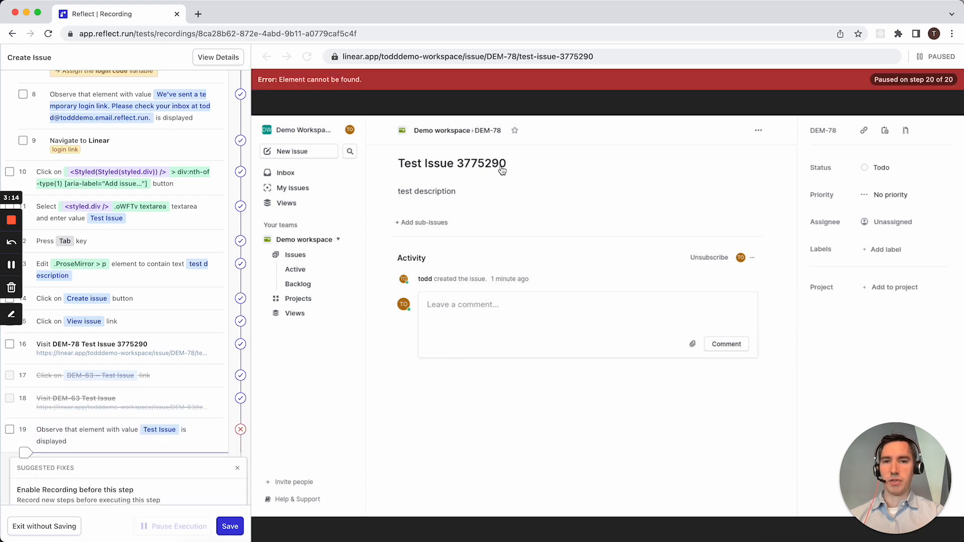
{"action": "scroll", "coordinate": [172, 381], "scroll_direction": "down", "scroll_amount": 5}
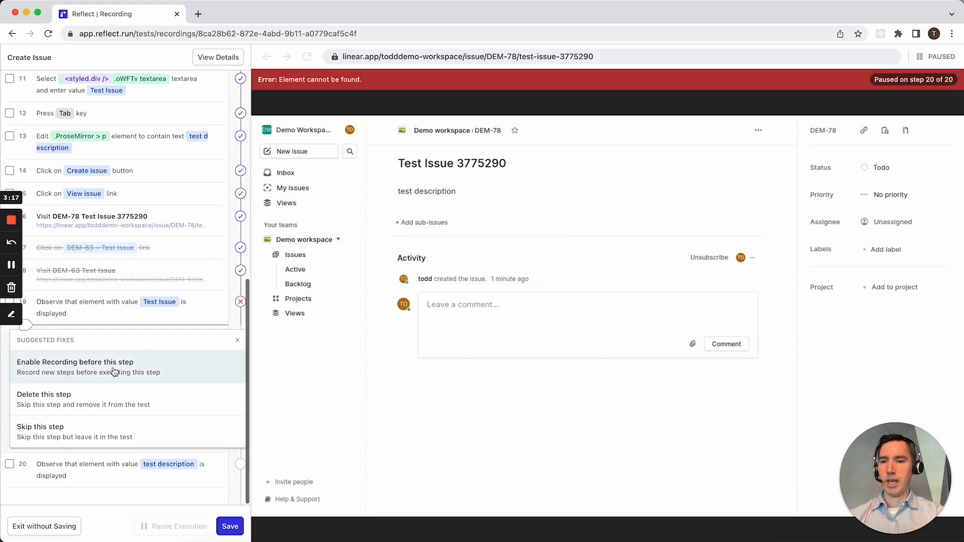
{"action": "left_click", "coordinate": [91, 373]}
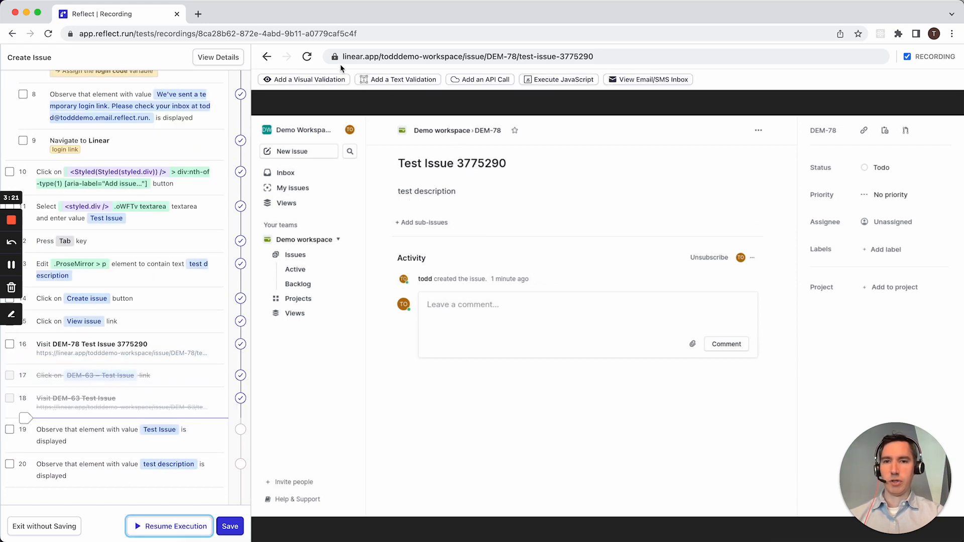
Step: Add a text validation covering the opened issue's title, Test Issue 3775290
{"action": "left_click", "coordinate": [393, 83]}
{"action": "left_click_drag", "start_coordinate": [385, 149], "coordinate": [546, 181]}
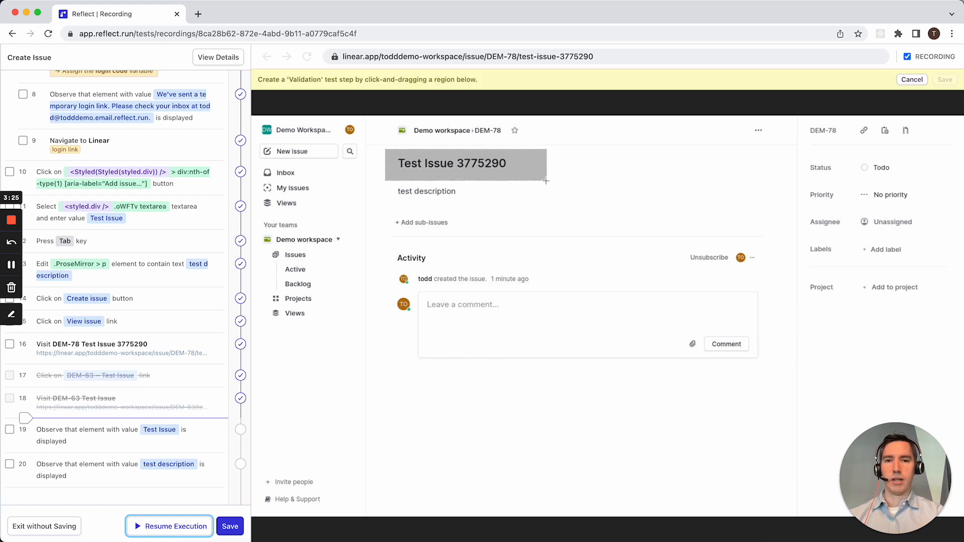
{"action": "left_click", "coordinate": [945, 79]}
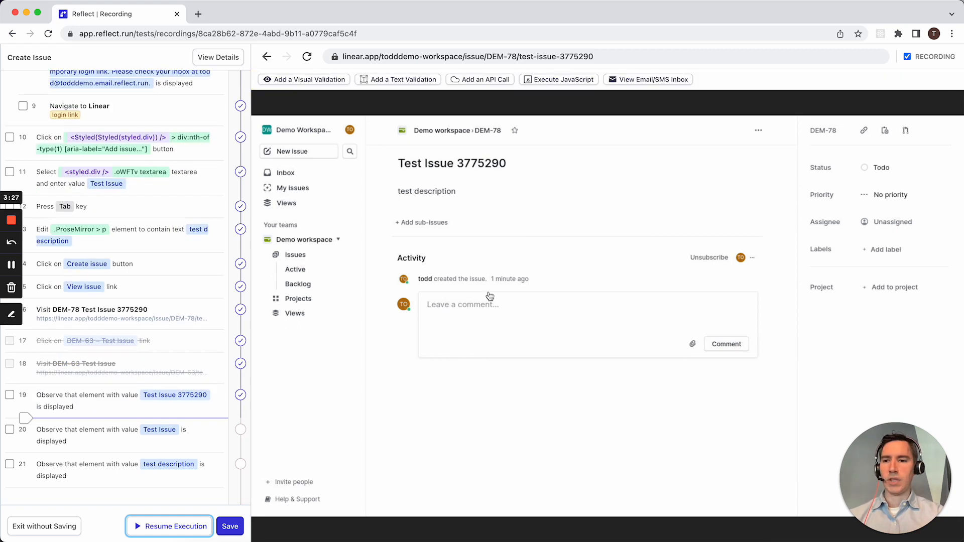
{"action": "left_click", "coordinate": [193, 399]}
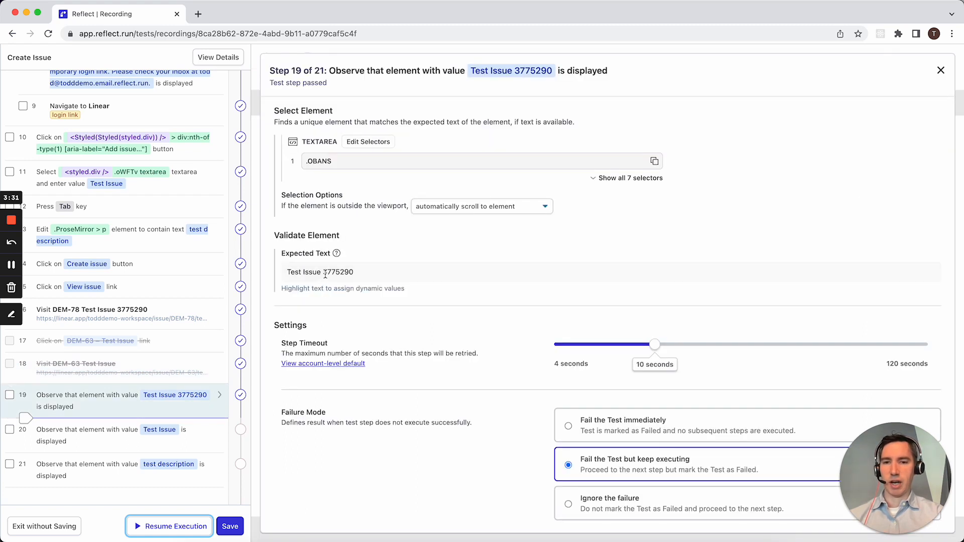
{"action": "left_click_drag", "start_coordinate": [325, 272], "coordinate": [375, 278]}
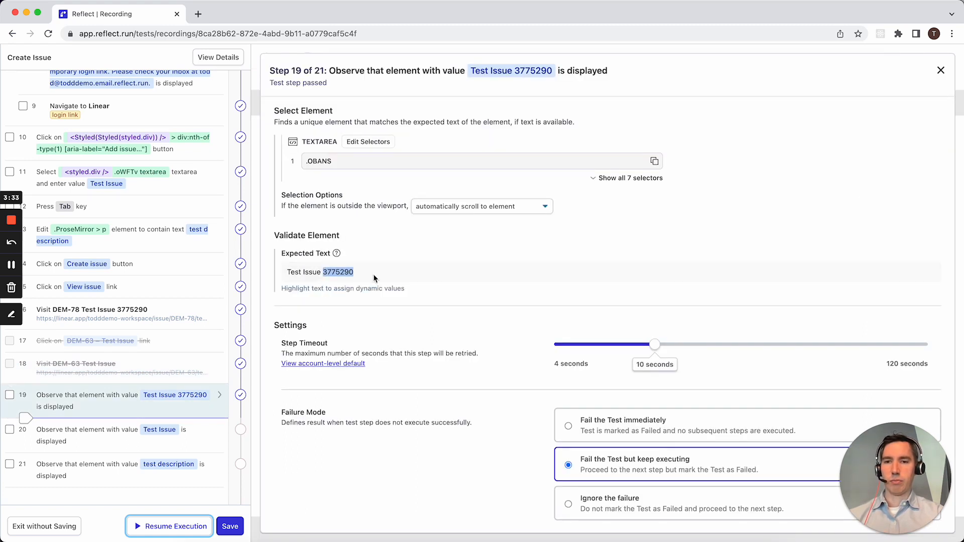
{"action": "left_click", "coordinate": [334, 271]}
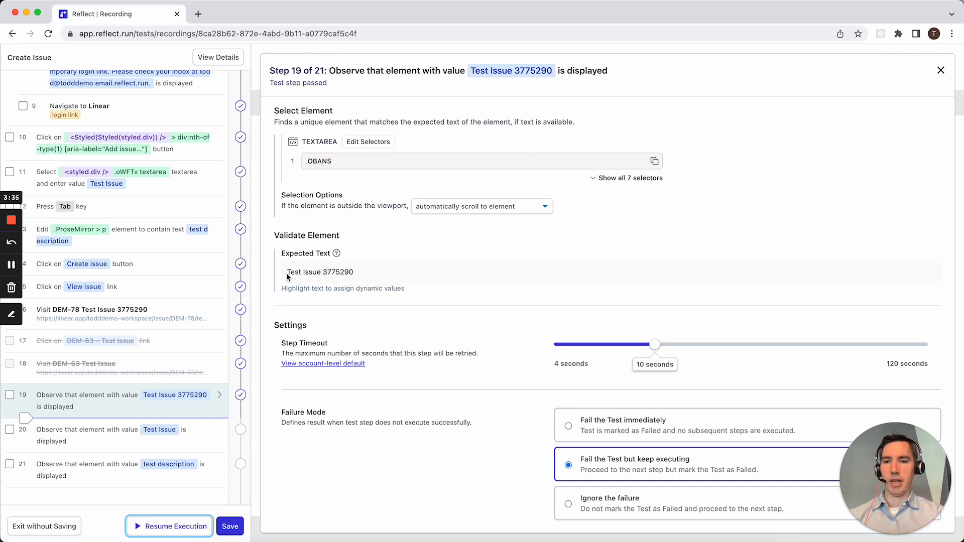
{"action": "left_click_drag", "start_coordinate": [286, 271], "coordinate": [379, 278]}
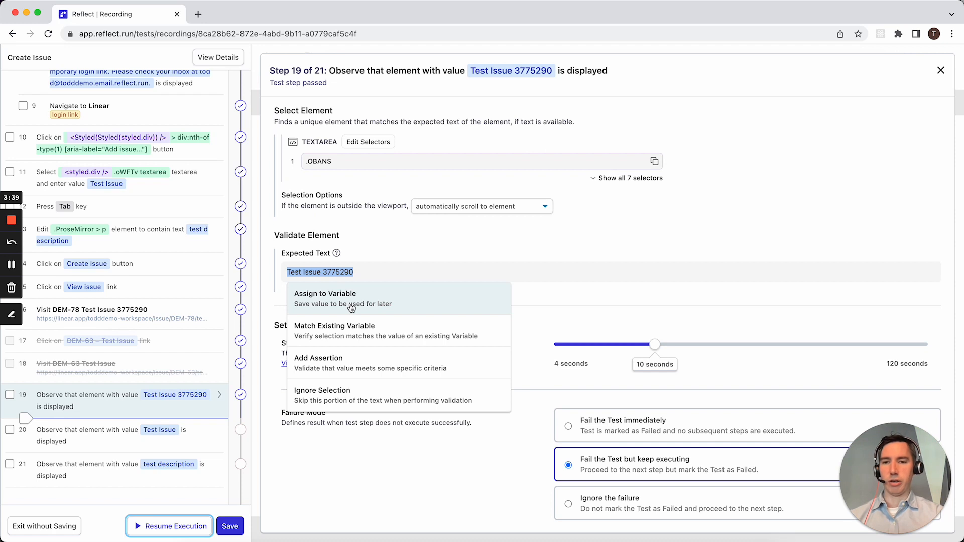
Step: Assign the input text of step 11, the issue title entry, to a variable named "random issue name"
{"action": "scroll", "coordinate": [150, 261], "scroll_direction": "up", "scroll_amount": 3}
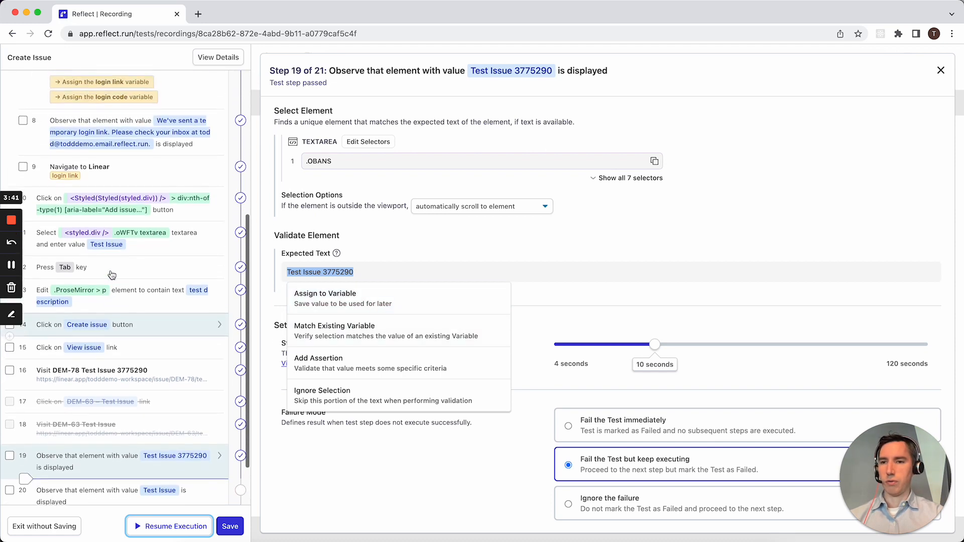
{"action": "left_click", "coordinate": [166, 243]}
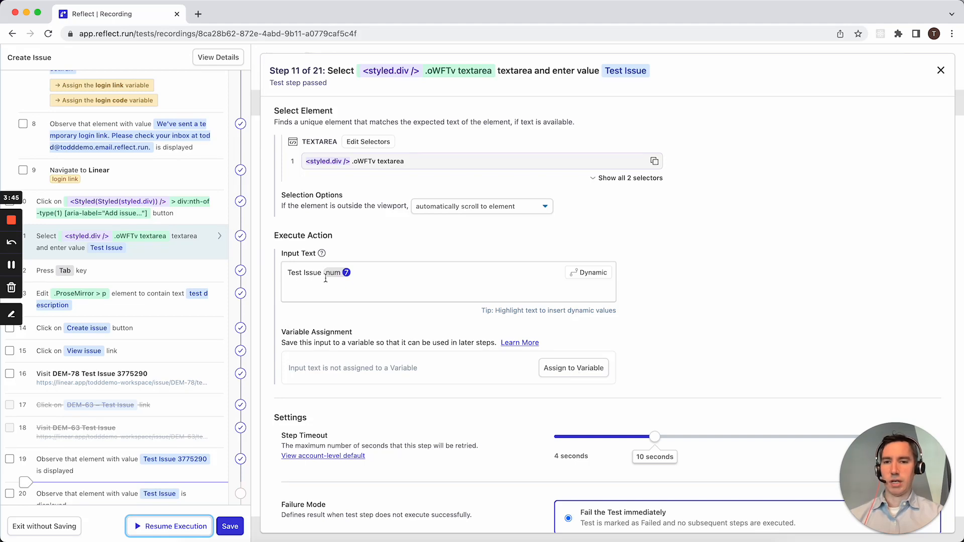
{"action": "left_click", "coordinate": [566, 370]}
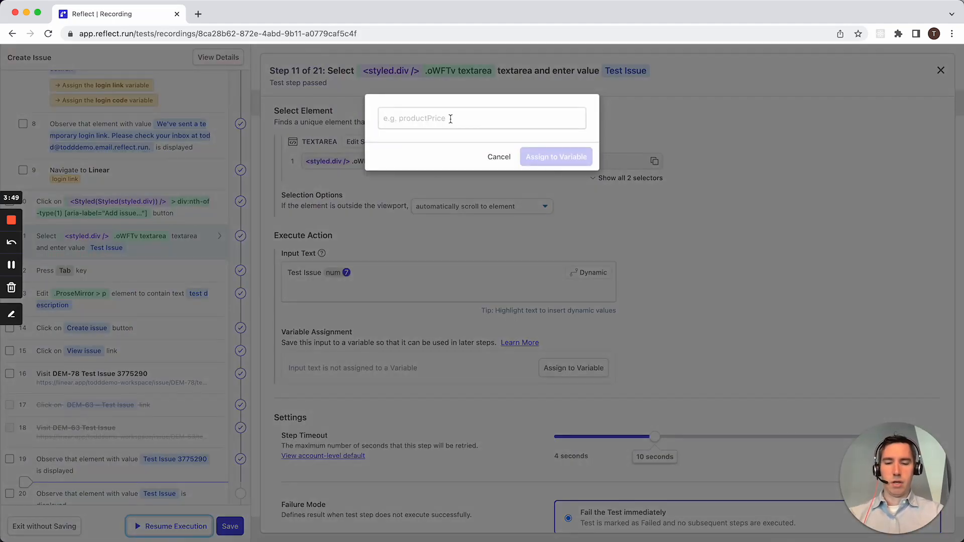
{"action": "type", "text": "random issue name"}
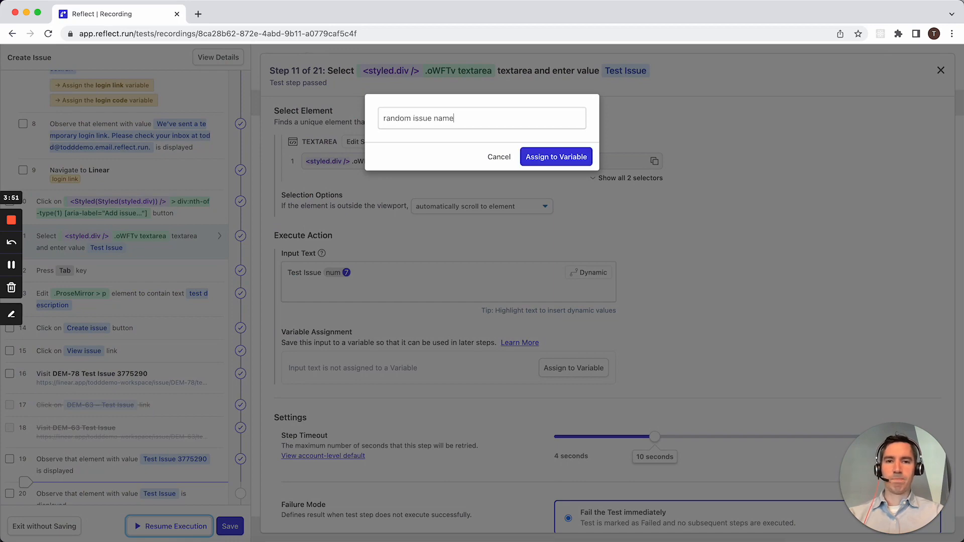
{"action": "left_click", "coordinate": [573, 160]}
Step: Match the whole expected text of step 19, the issue title validation, to the existing "random issue name" variable
{"action": "scroll", "coordinate": [119, 390], "scroll_direction": "down", "scroll_amount": 3}
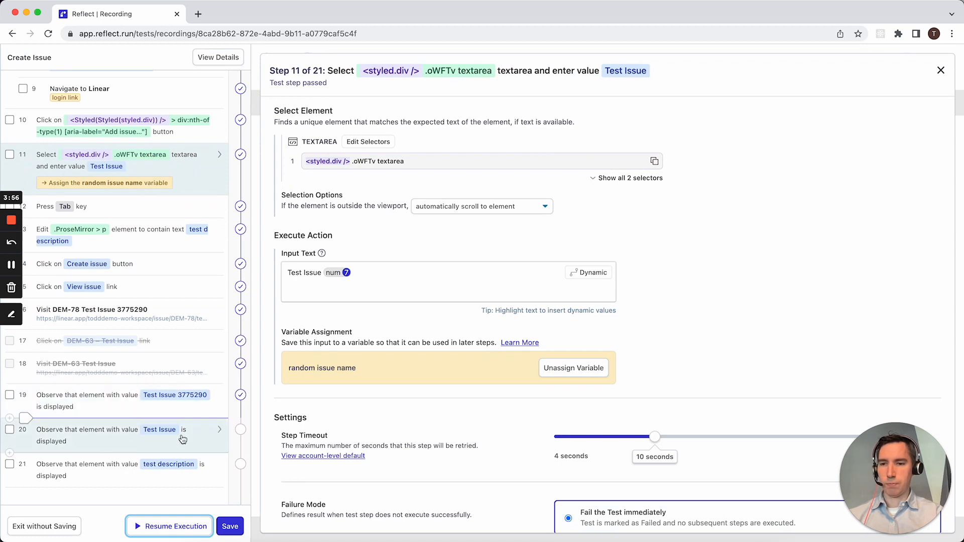
{"action": "left_click", "coordinate": [170, 399]}
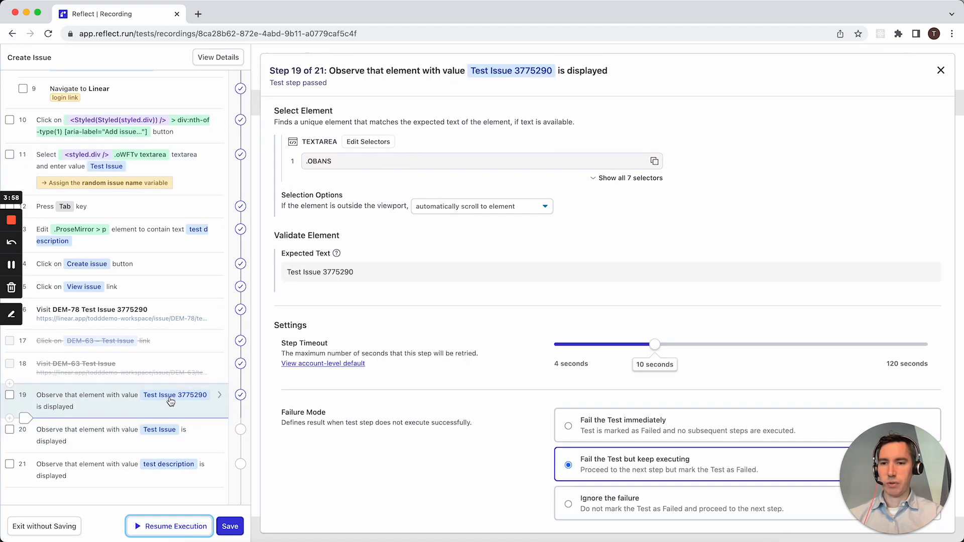
{"action": "left_click_drag", "start_coordinate": [354, 271], "coordinate": [256, 268]}
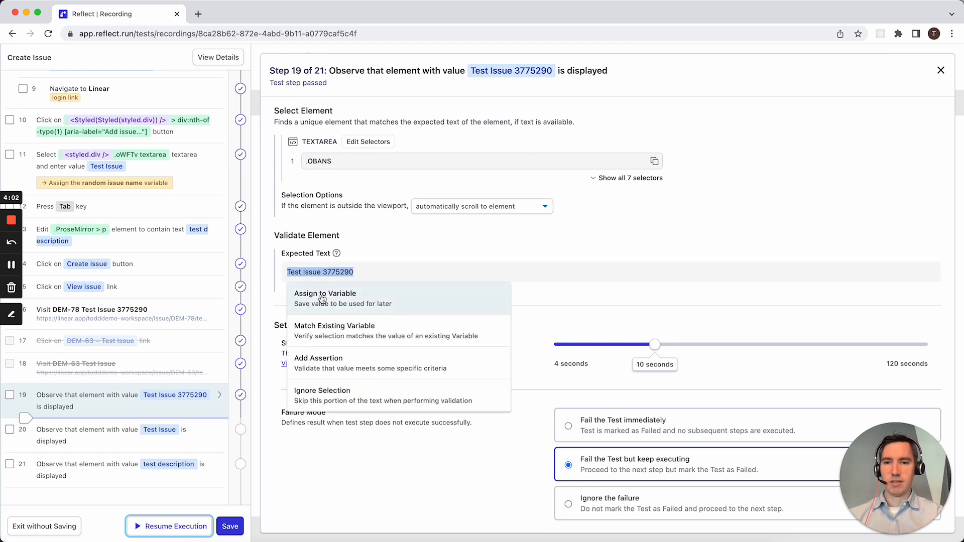
{"action": "left_click", "coordinate": [335, 333]}
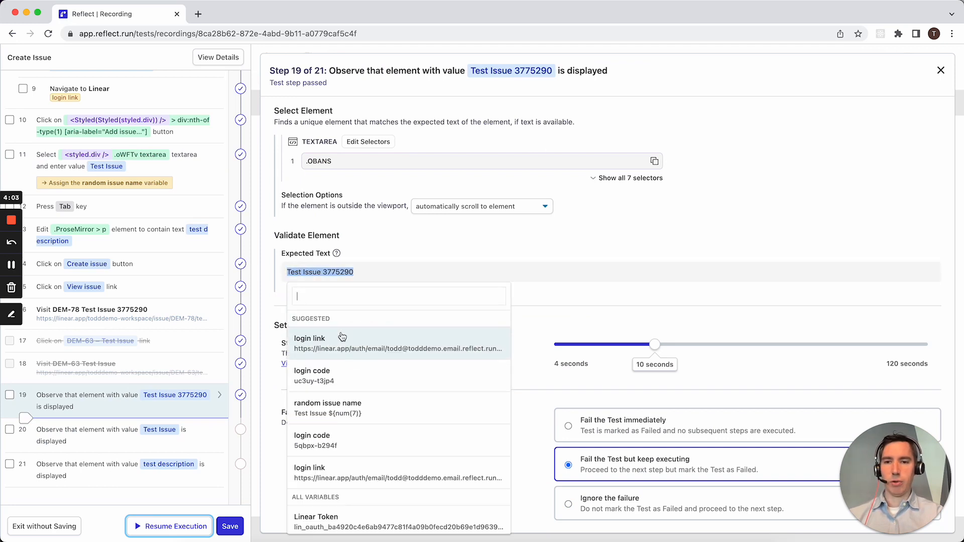
{"action": "left_click", "coordinate": [343, 408]}
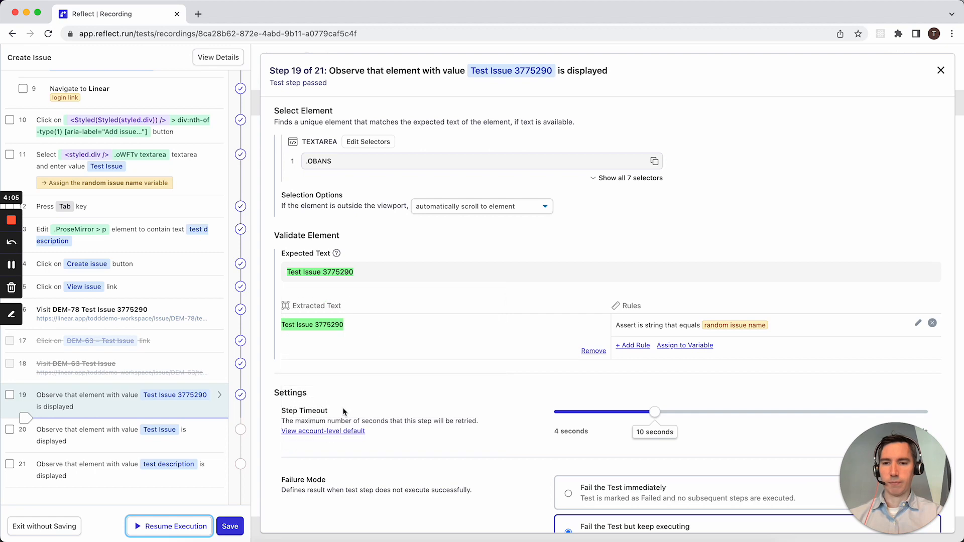
Step: Delete the obsolete Test Issue validation, step 20, from the test
{"action": "left_click", "coordinate": [10, 430]}
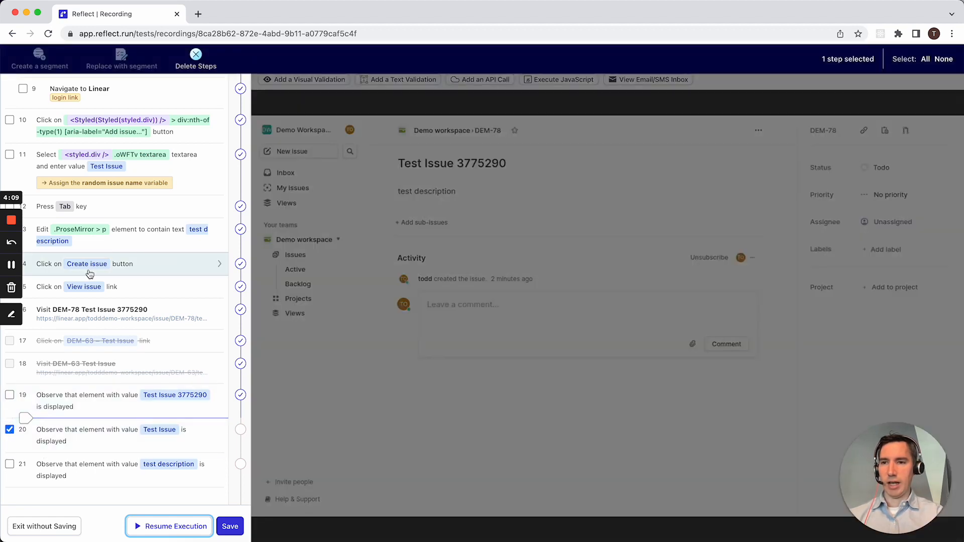
{"action": "left_click", "coordinate": [196, 59]}
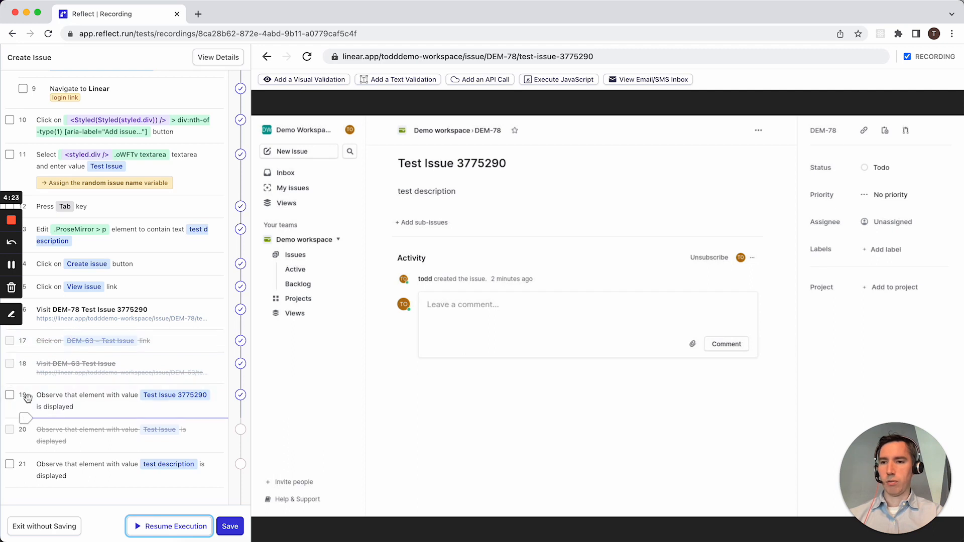
Step: Move the execution point back to just before step 10 and return the browser to the active issues page with recording temporarily disabled
{"action": "left_click", "coordinate": [15, 114]}
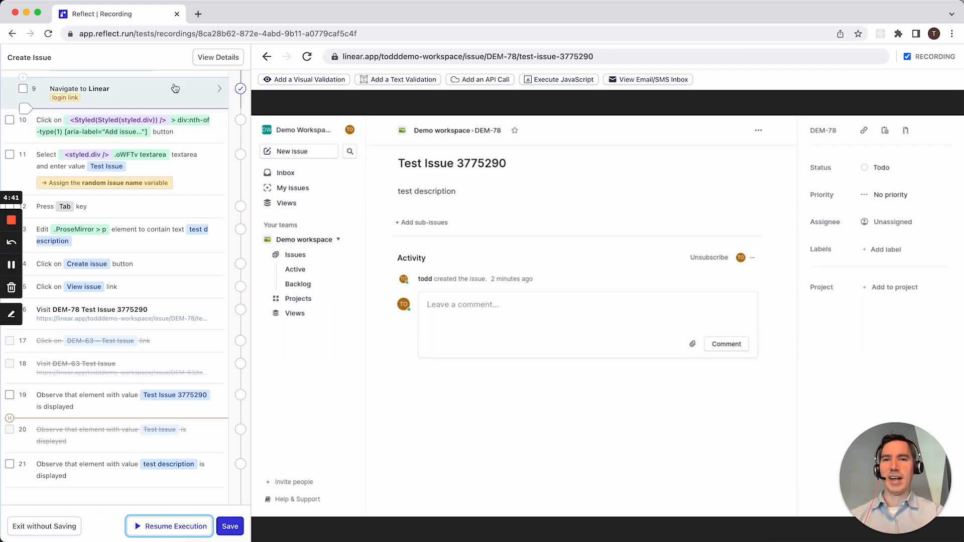
{"action": "left_click", "coordinate": [934, 59]}
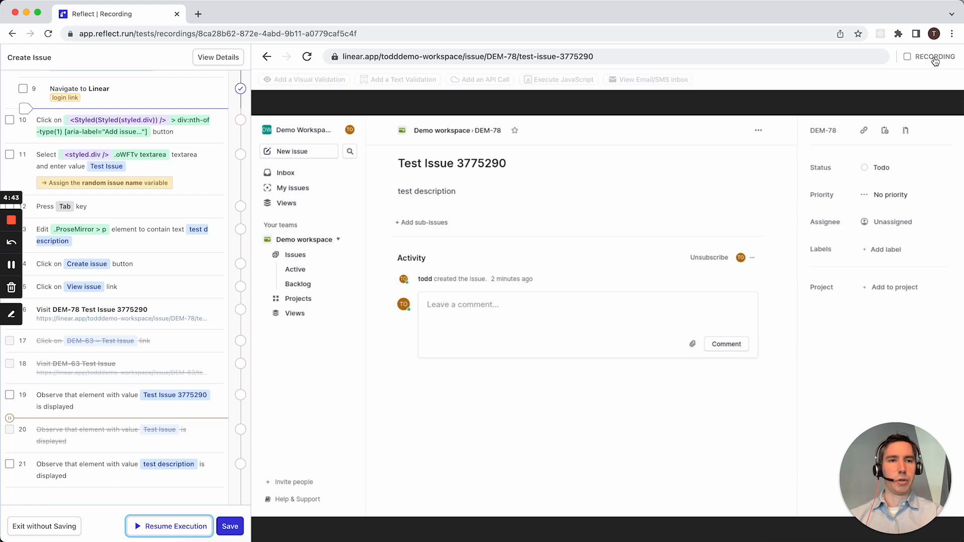
{"action": "left_click", "coordinate": [266, 60]}
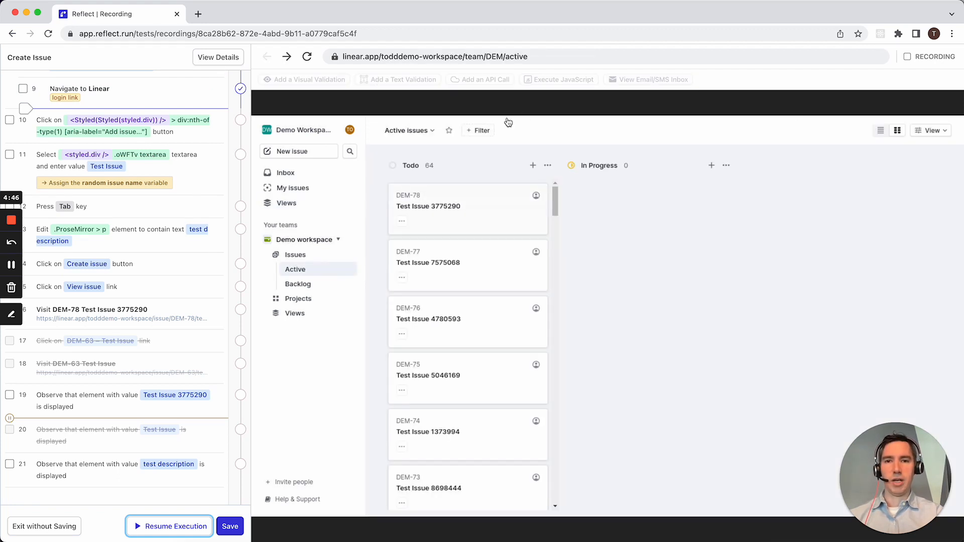
{"action": "left_click", "coordinate": [937, 59]}
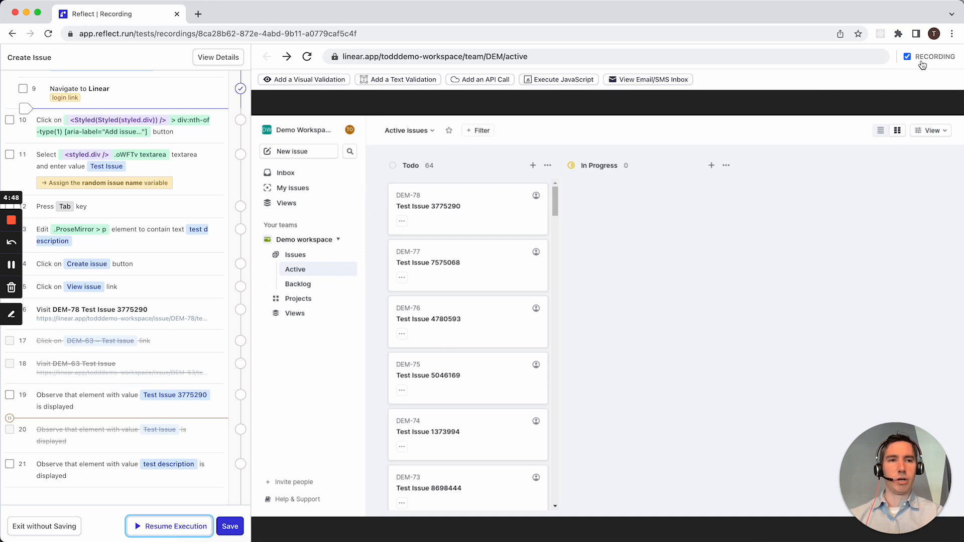
Step: Resume execution from step 10, continuing past the pause after step 19 through the final test description validation
{"action": "left_click", "coordinate": [175, 533]}
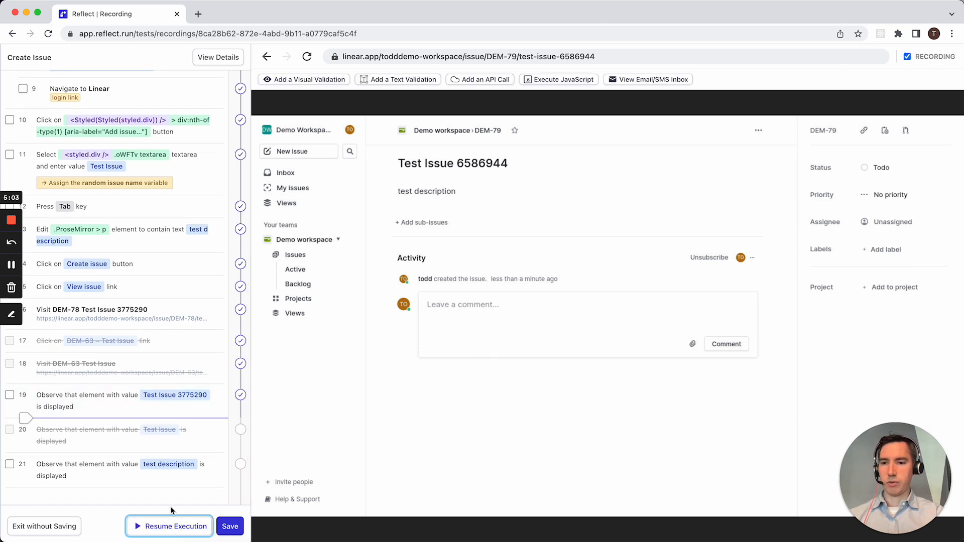
{"action": "left_click", "coordinate": [174, 531]}
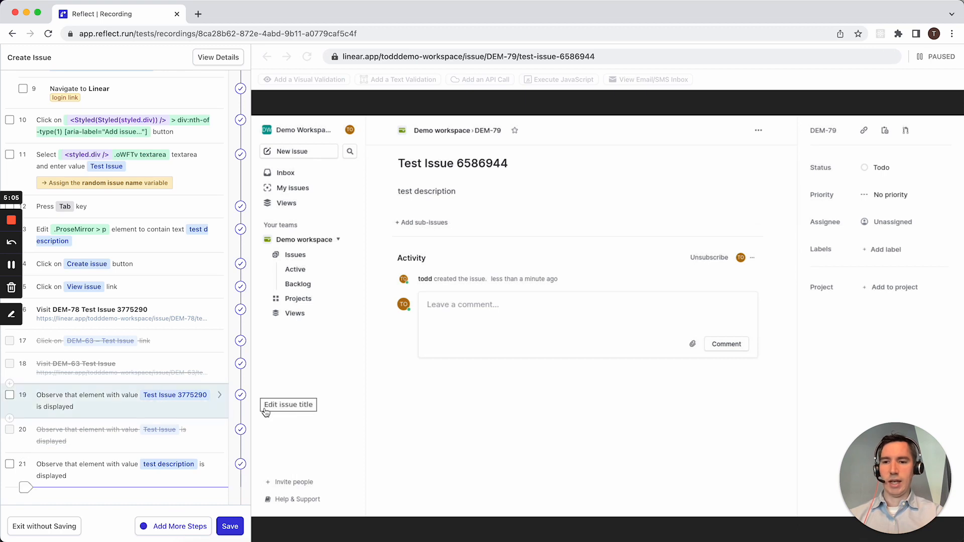